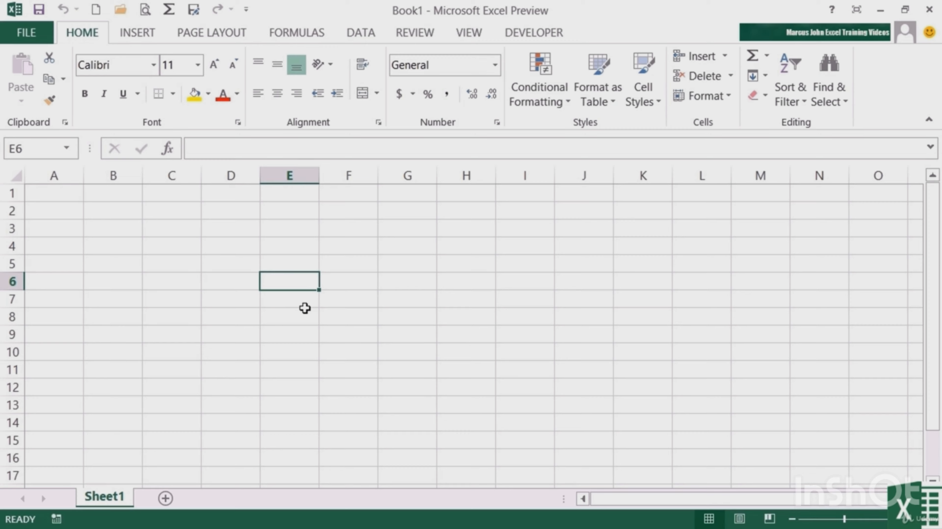
Enter 56 in cell E6
text(56)
key(ctrl+Return)
Start recording a macro named cmdRedHighlight with the shortcut Ctrl+Shift+R, stored in the Personal Macro Workbook
click(543, 35)
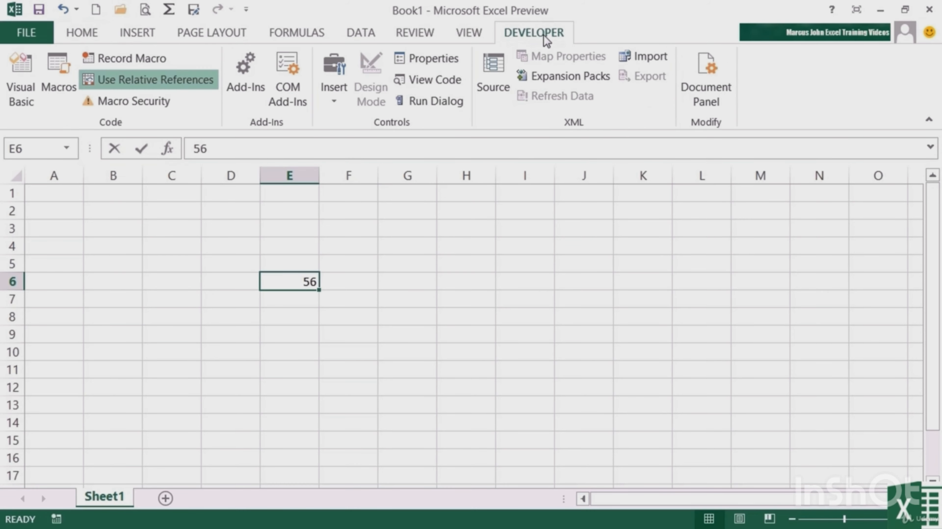
click(132, 59)
key(BackSpace)
text(d)
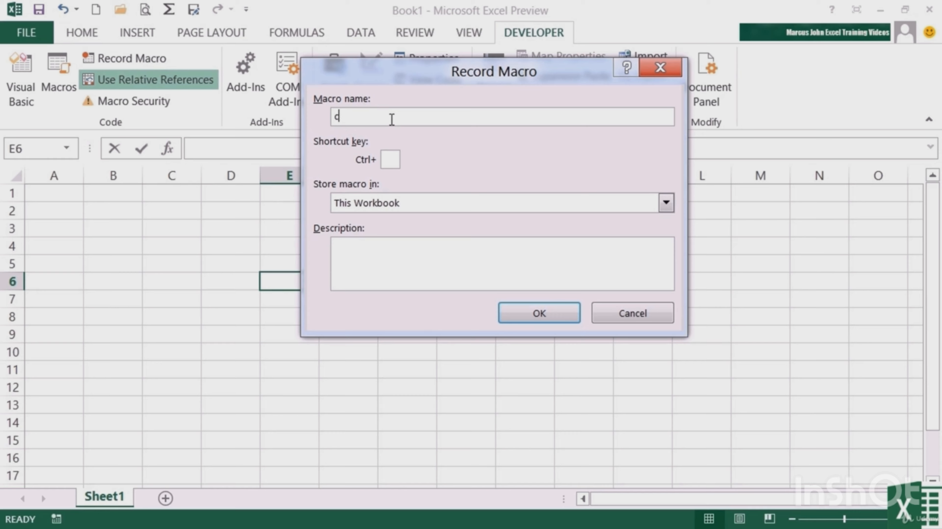
text(mdRedHighlight)
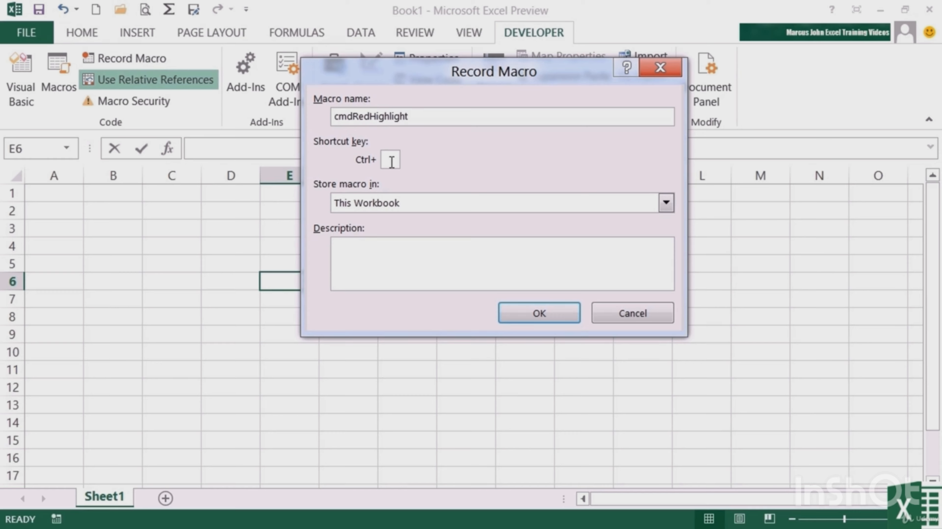
click(391, 162)
text(R)
click(527, 205)
click(467, 220)
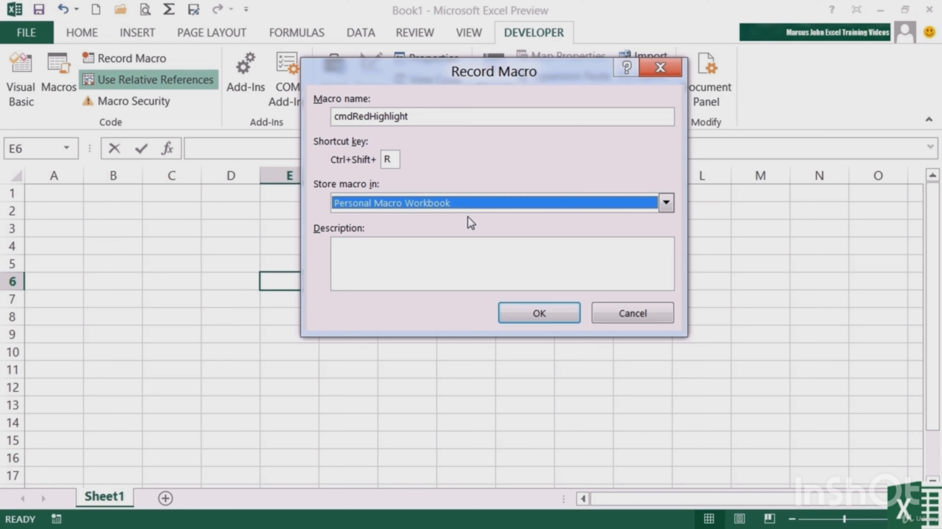
click(539, 313)
Format cell E6 with a standard red fill, white font colour and the Currency number format
text(56)
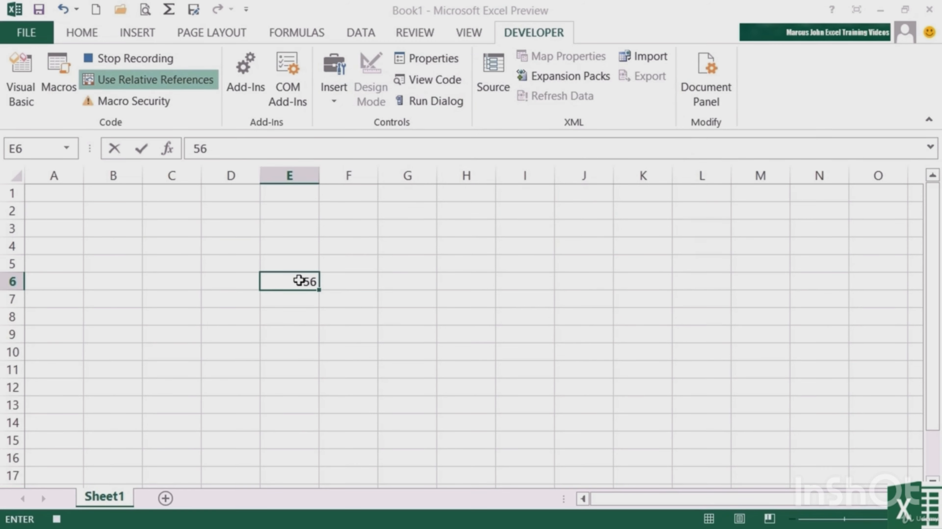
click(83, 34)
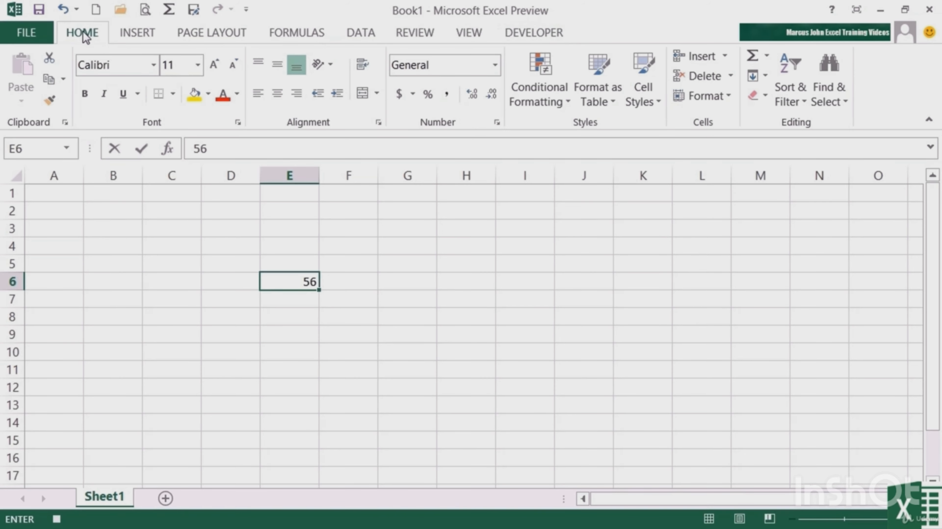
click(208, 95)
click(208, 232)
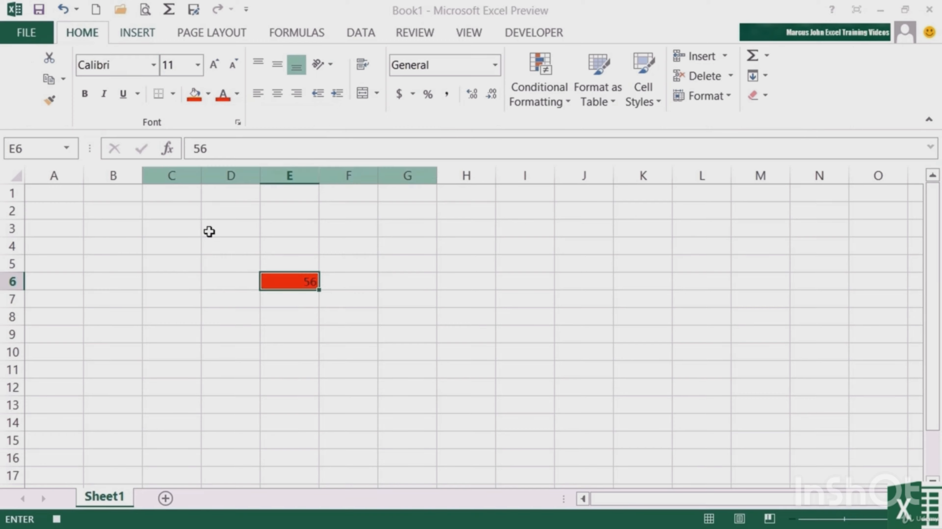
click(237, 95)
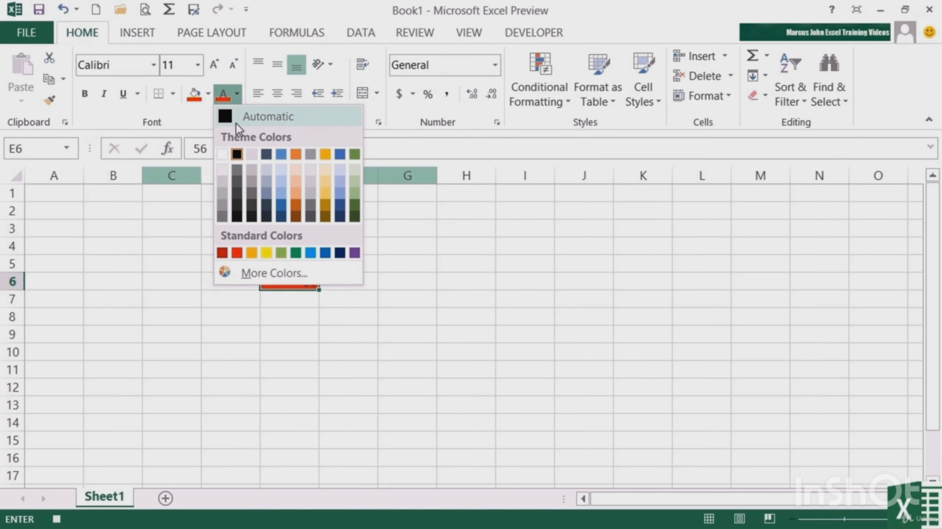
click(222, 153)
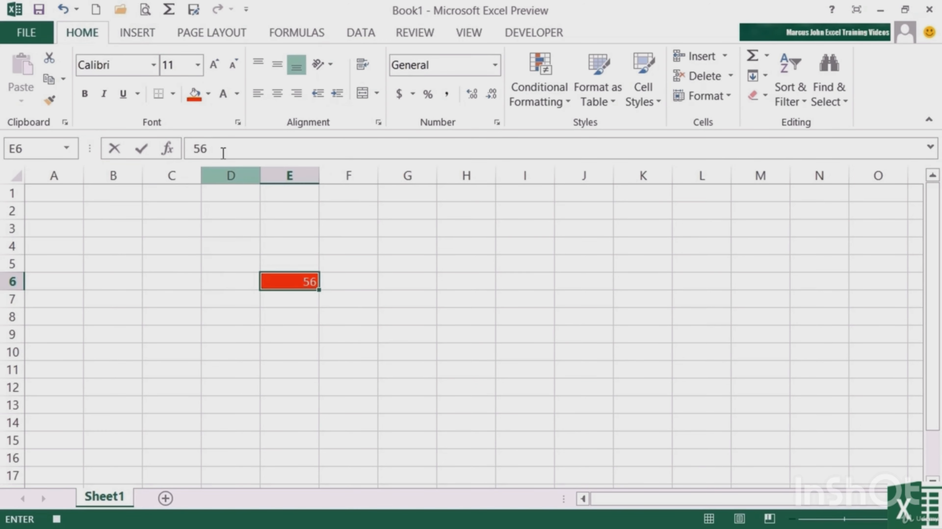
click(494, 65)
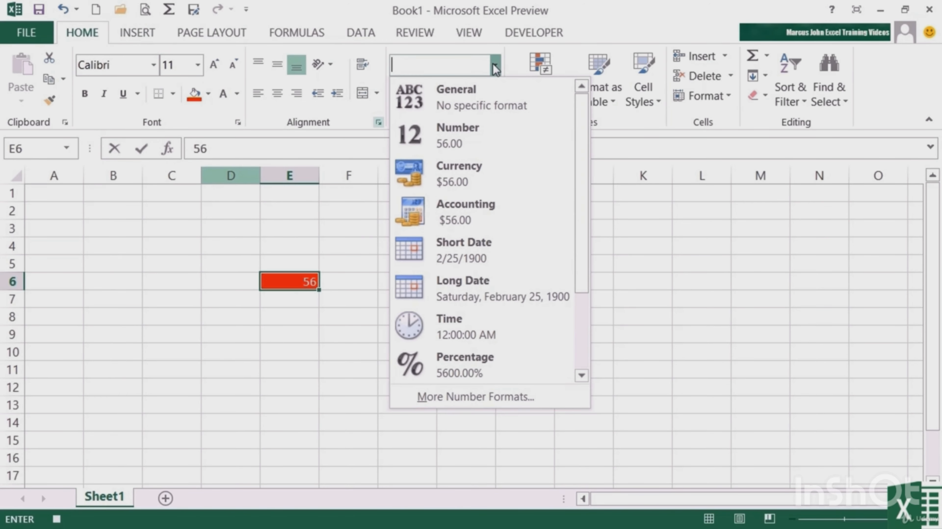
click(476, 166)
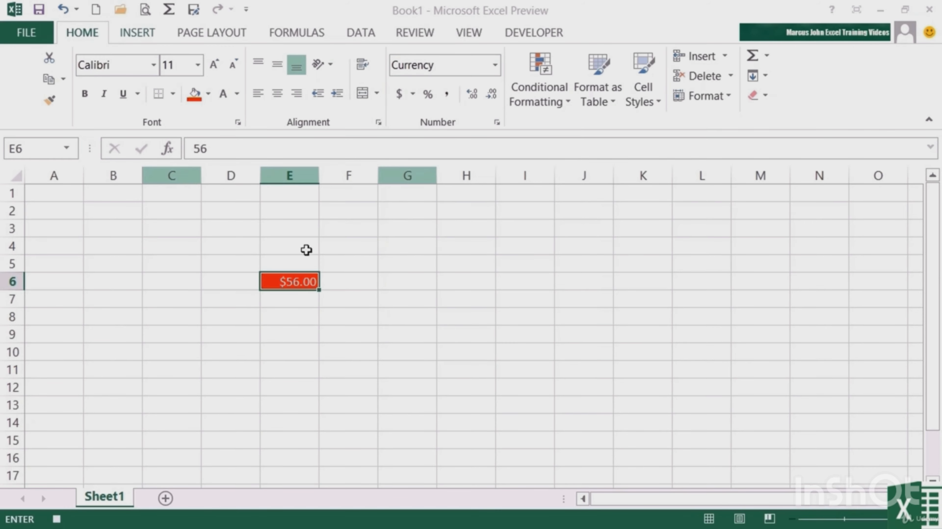
Add grey top and bottom borders to cell E6 and stop the macro recording
click(238, 122)
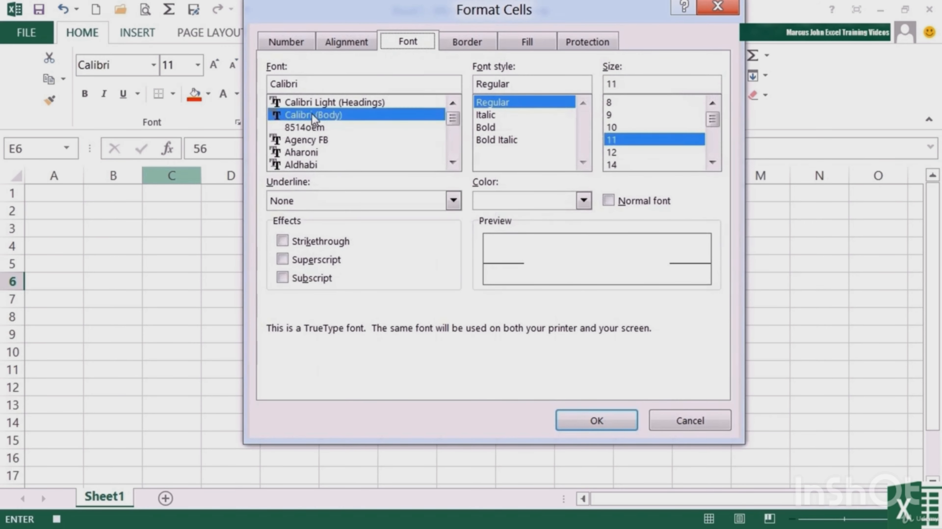
click(459, 45)
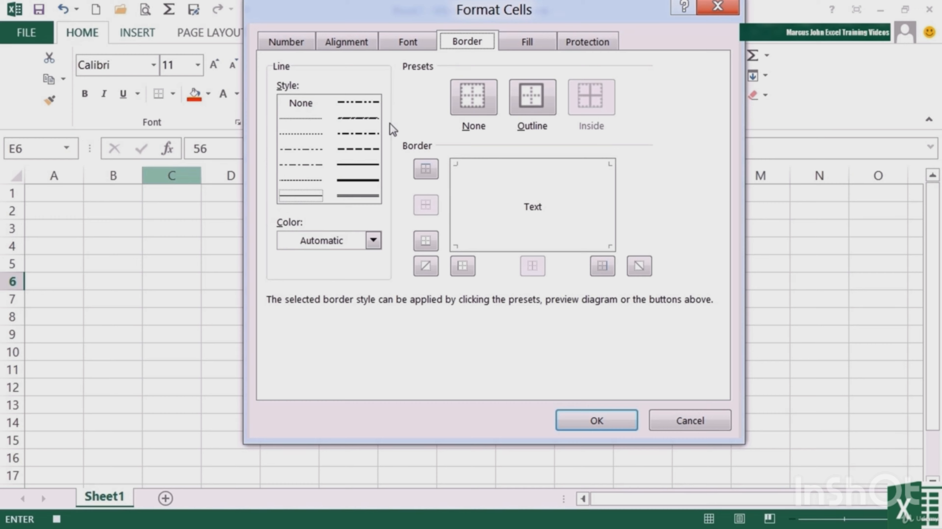
click(373, 240)
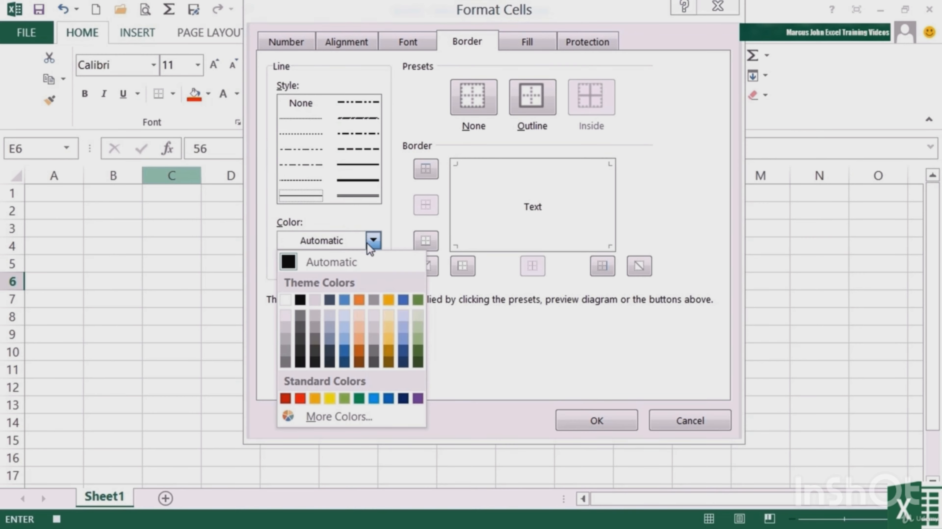
click(300, 350)
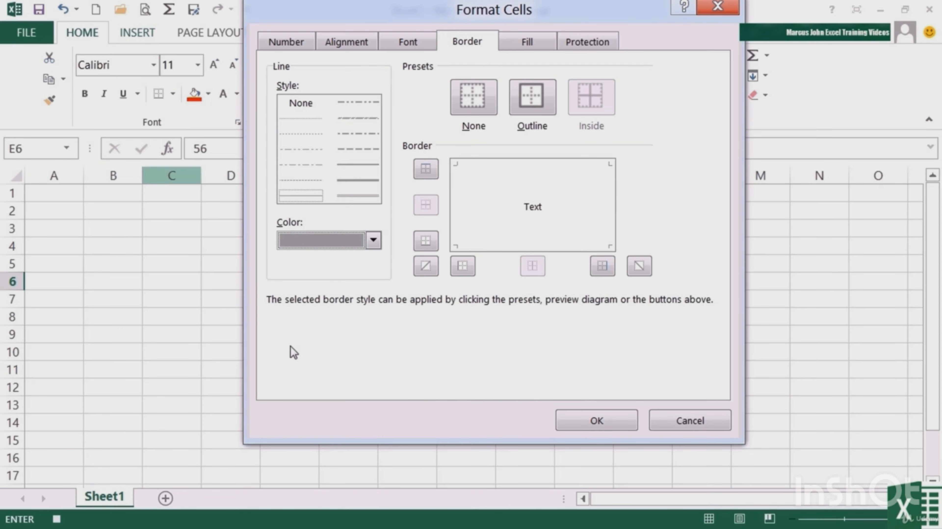
click(426, 169)
click(427, 244)
click(600, 416)
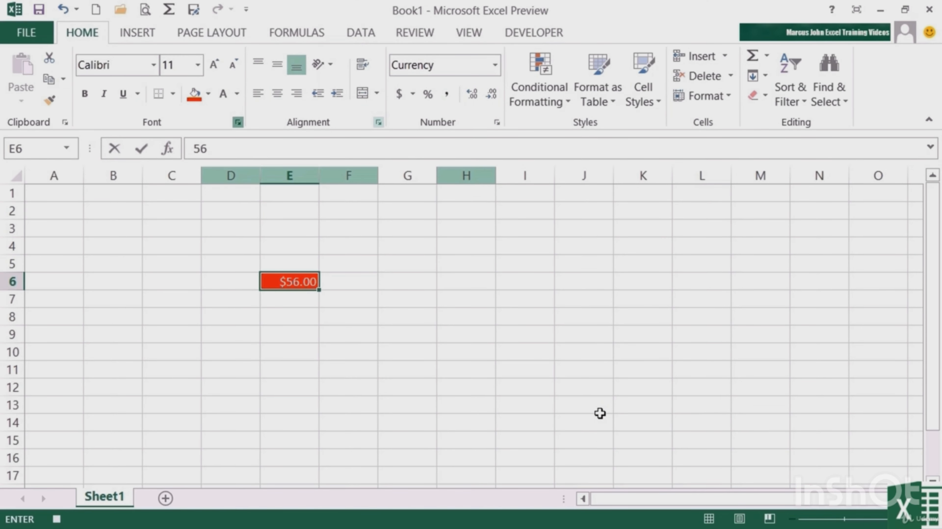
click(56, 519)
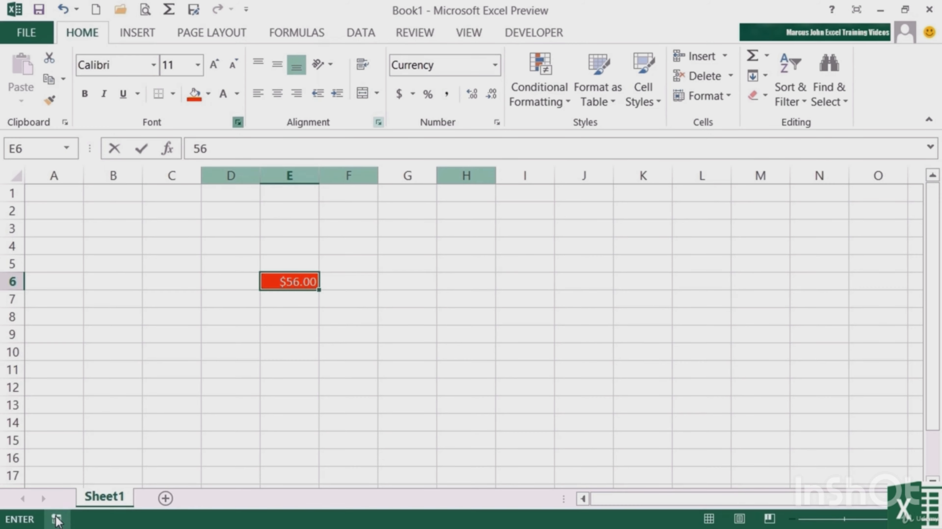
Run the cmdRedHighlight macro on cell K8 and enter 3 in that cell
click(635, 321)
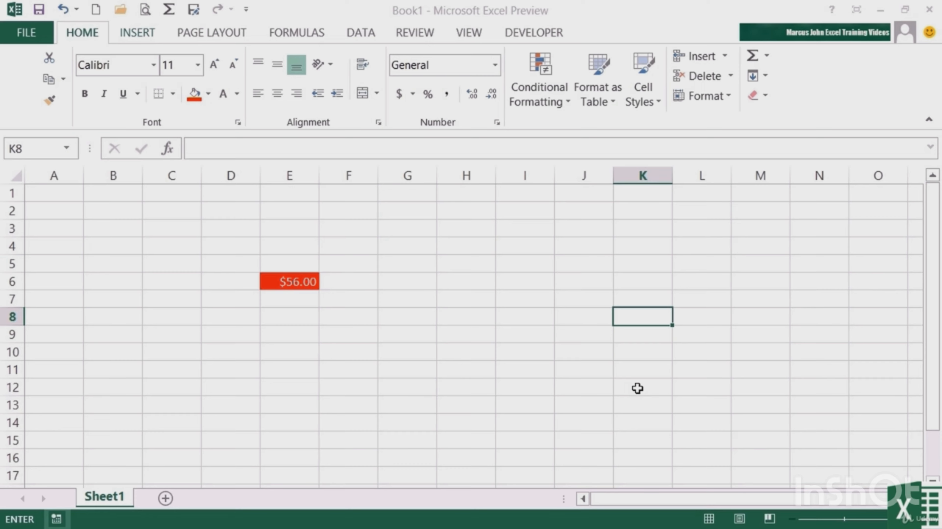
key(ctrl+m)
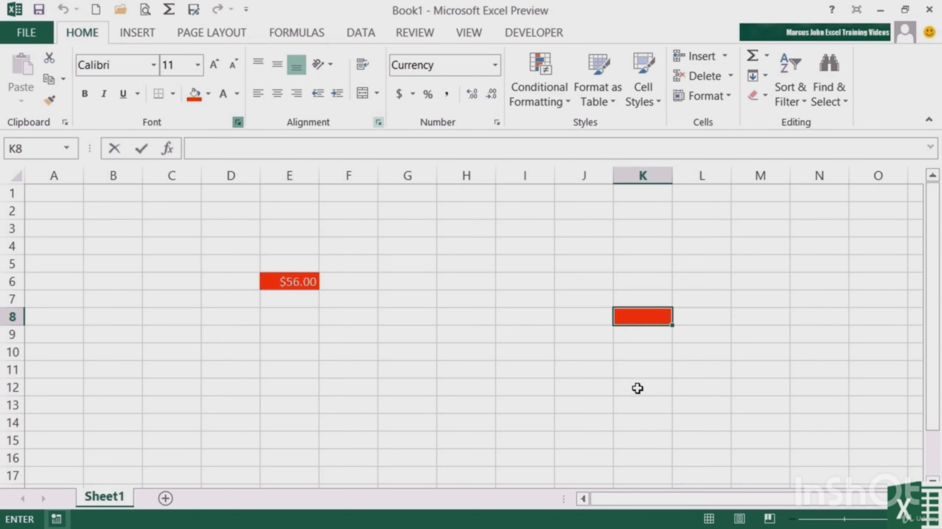
click(644, 369)
click(635, 318)
click(652, 365)
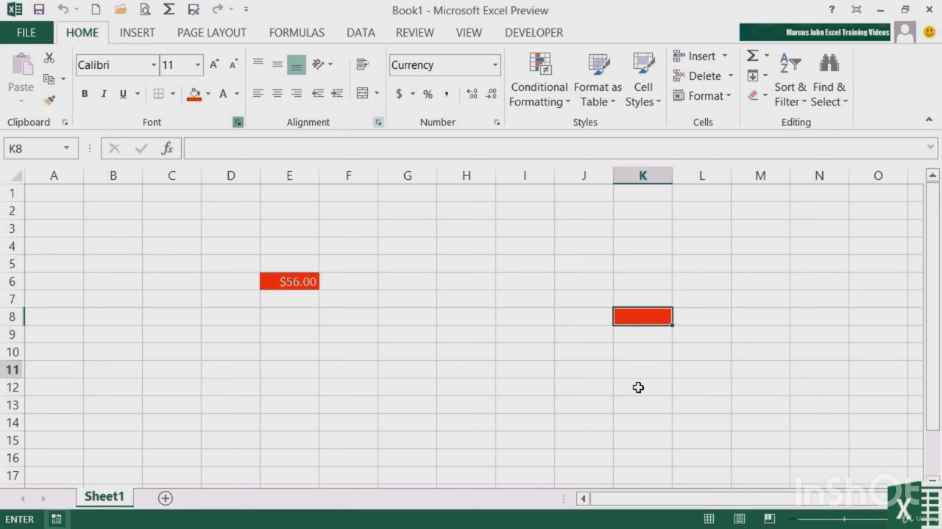
text(3)
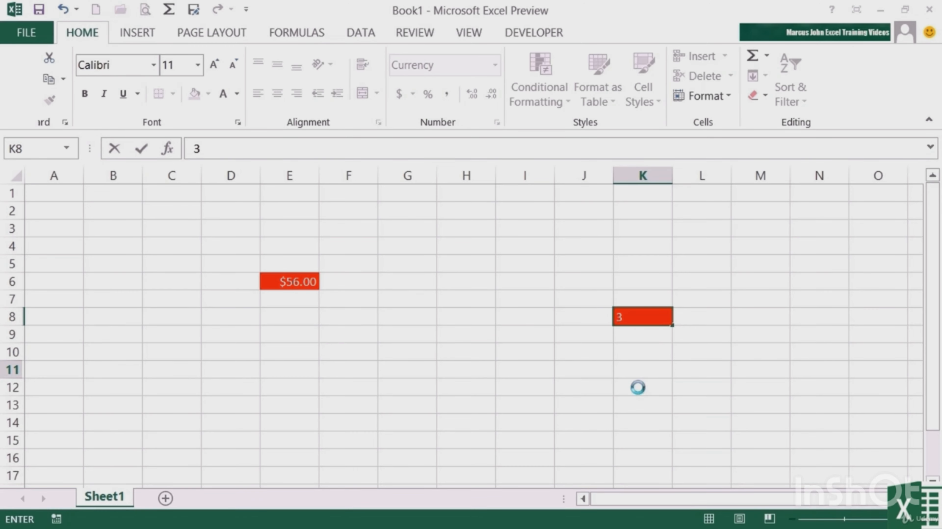
key(Tab)
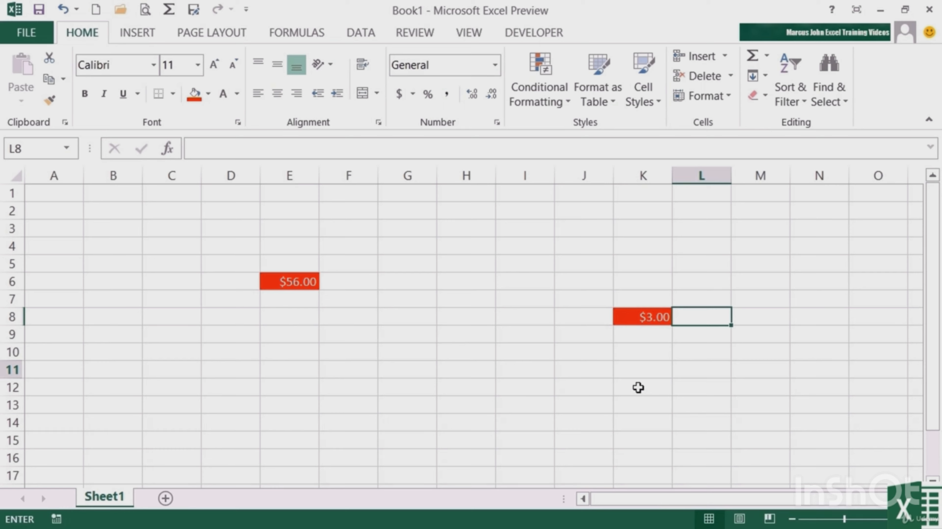
key(Return)
key(Return)
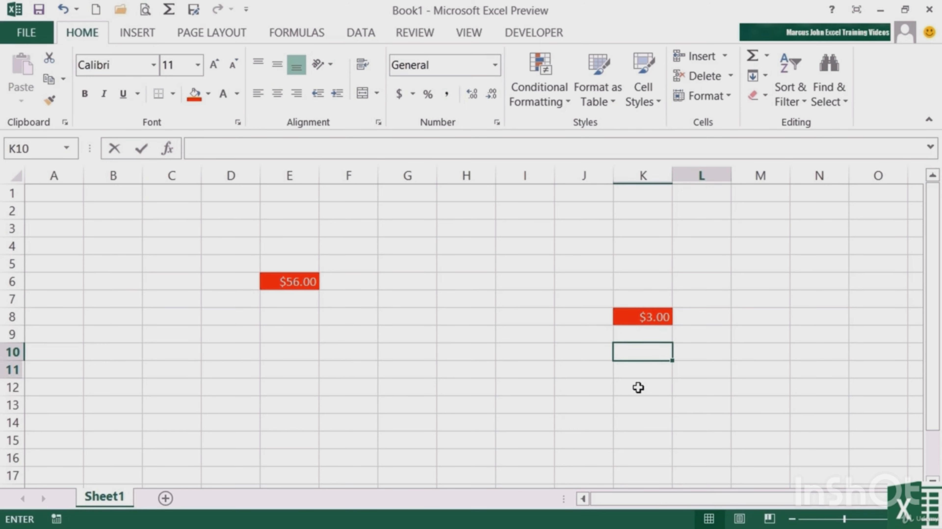
Run the cmdRedHighlight macro on the range M5:N13 and enter 7 in cell M10
mouse_move(752, 264)
mouse_down()
mouse_move(769, 311)
mouse_move(829, 401)
mouse_up()
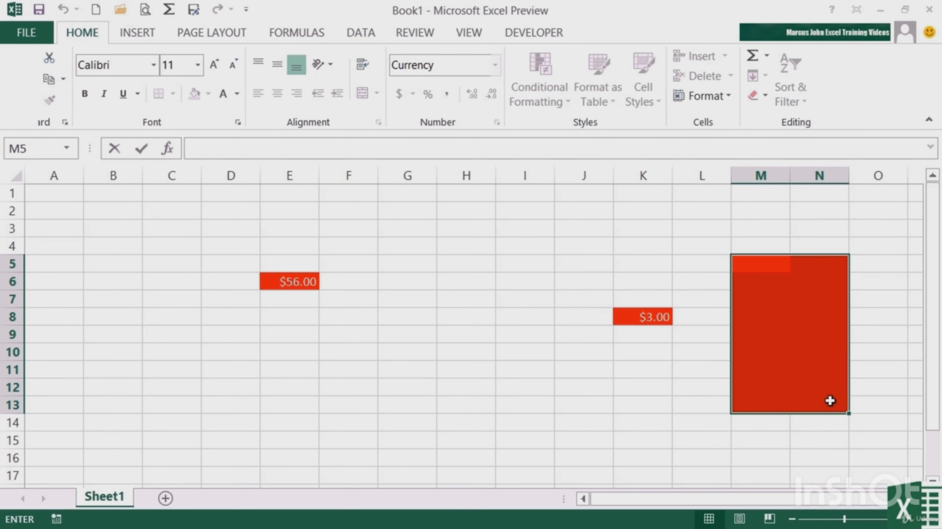
click(769, 353)
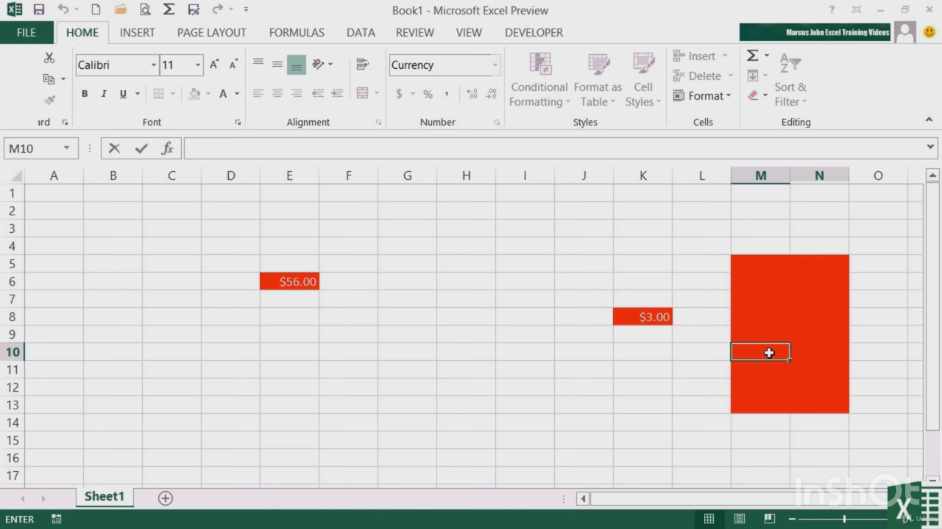
text(7)
key(Return)
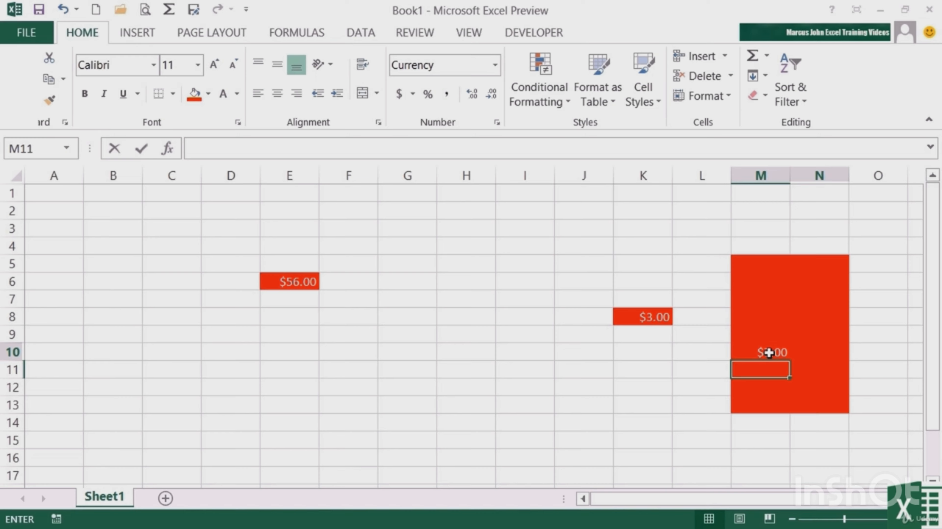
Enter 67 in cell E9 and keep that cell selected
click(282, 335)
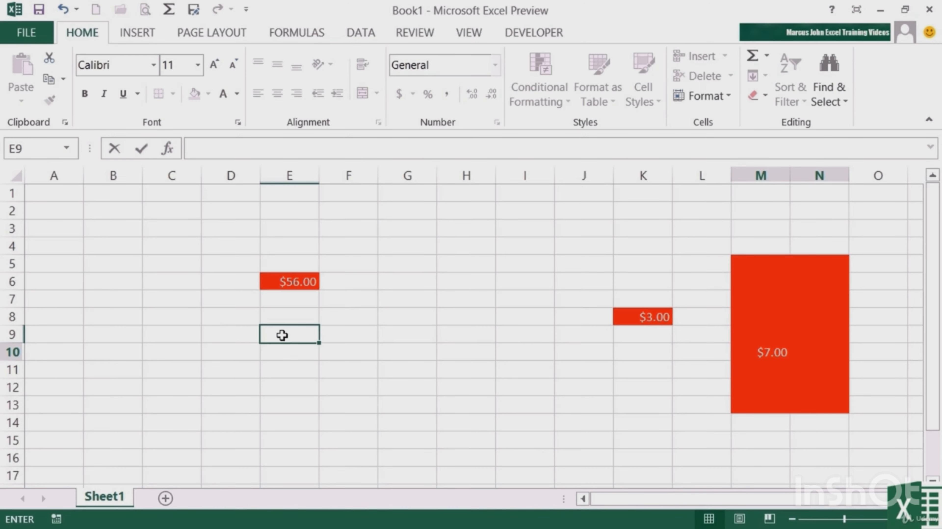
text(67)
key(ctrl+Return)
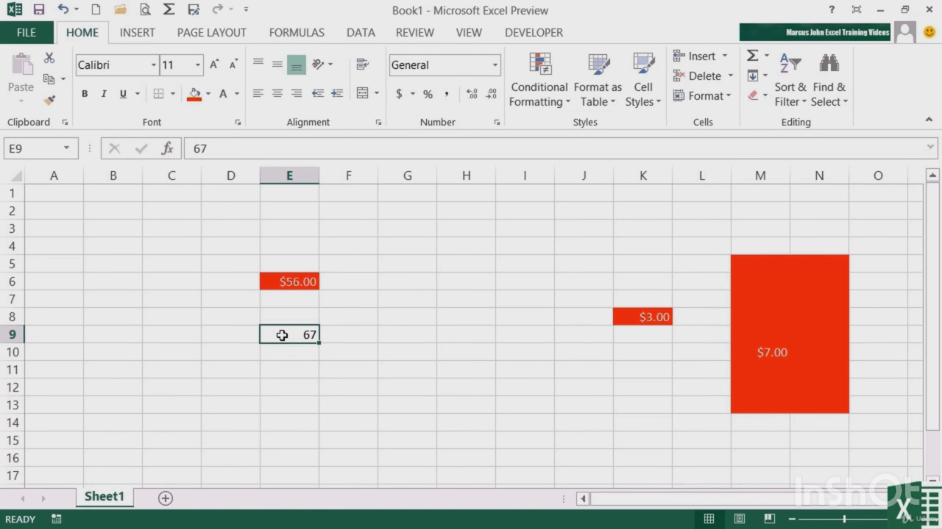
Start recording a macro named cmdGreen with the shortcut Ctrl+Shift+G in the Personal Macro Workbook
click(529, 35)
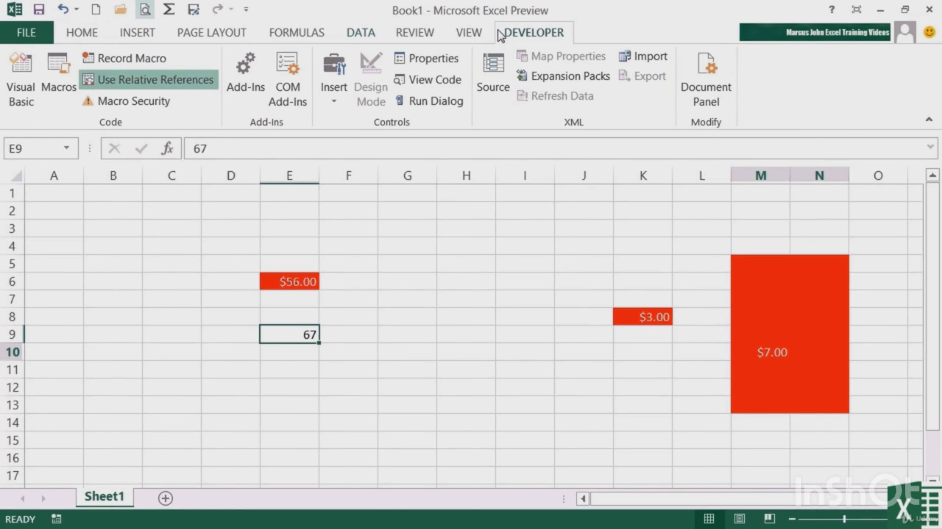
click(164, 60)
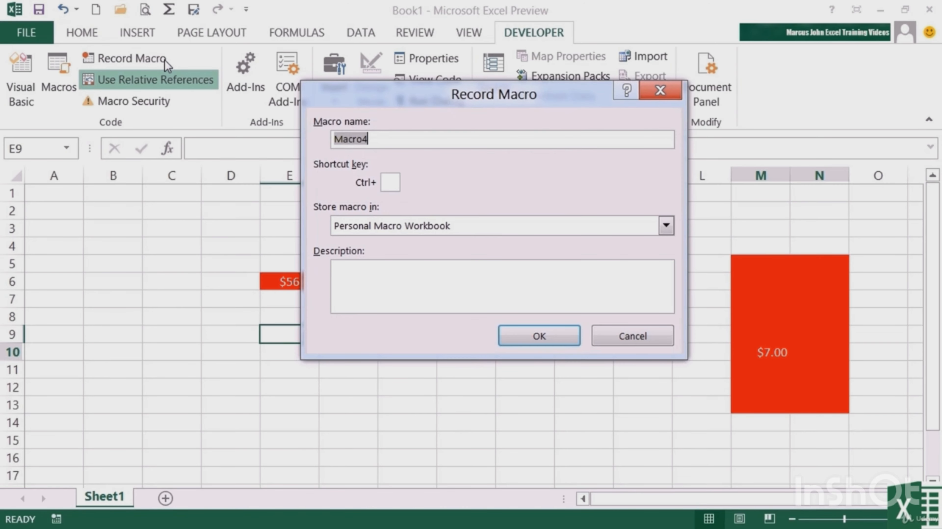
text(dmdGreen)
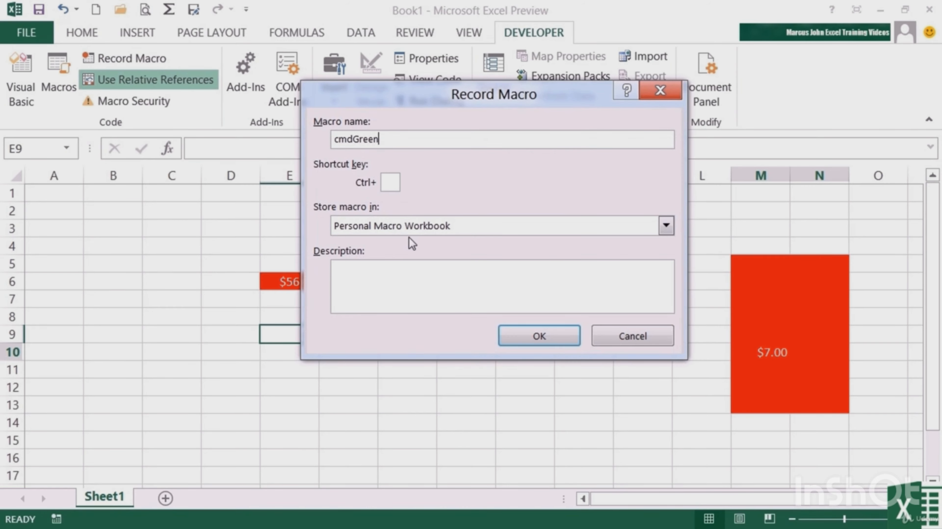
click(394, 187)
text(G)
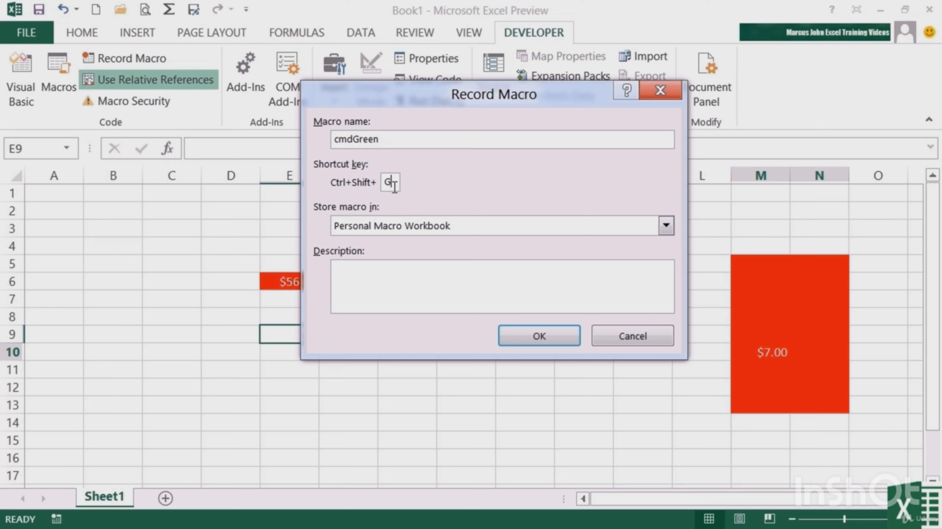
click(539, 336)
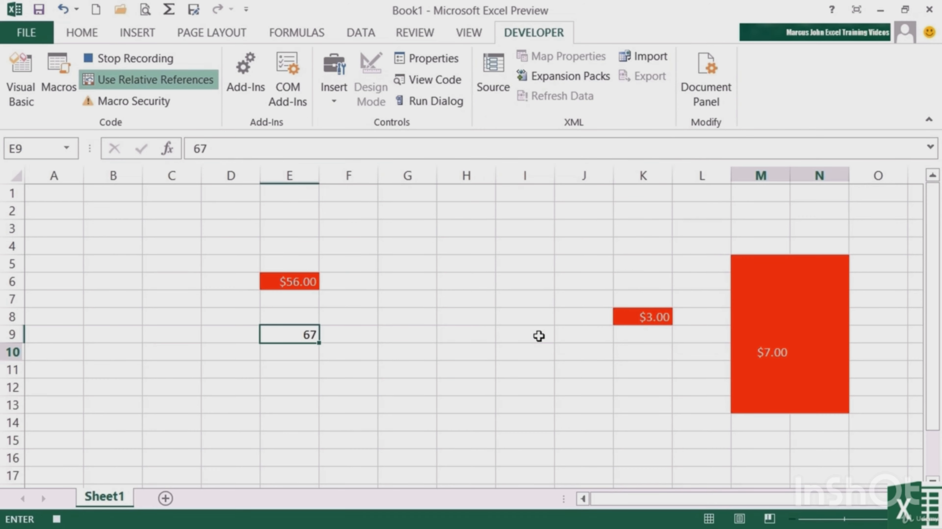
Format cell E9 with a dark green fill, white font and the Currency number format, and stop recording the macro
click(93, 34)
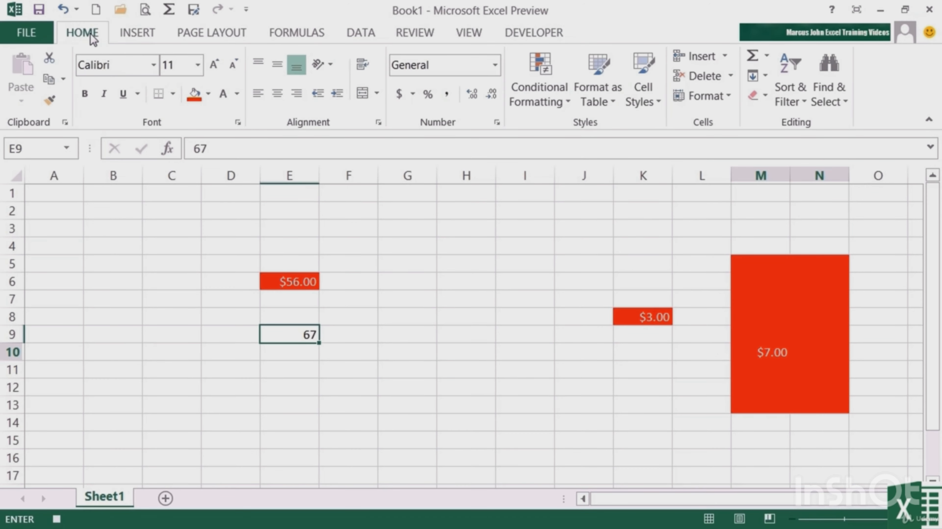
click(208, 94)
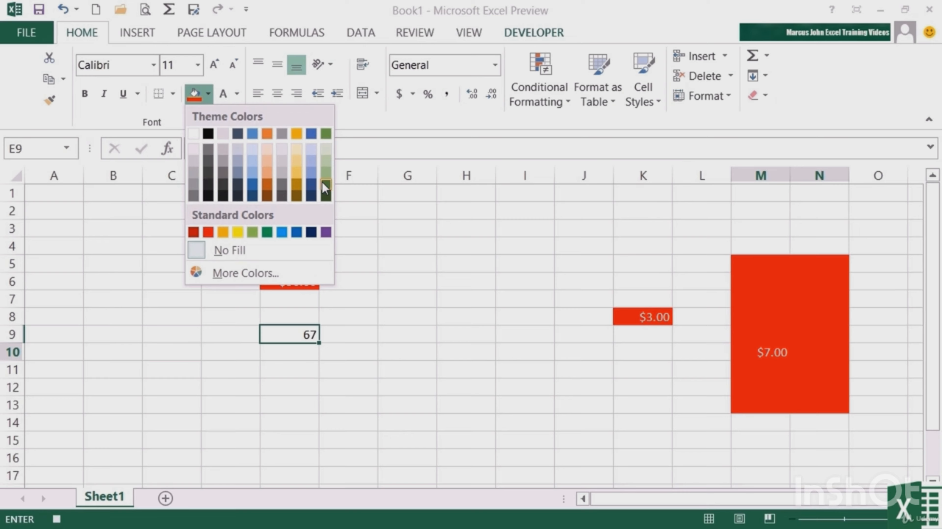
click(326, 184)
click(223, 94)
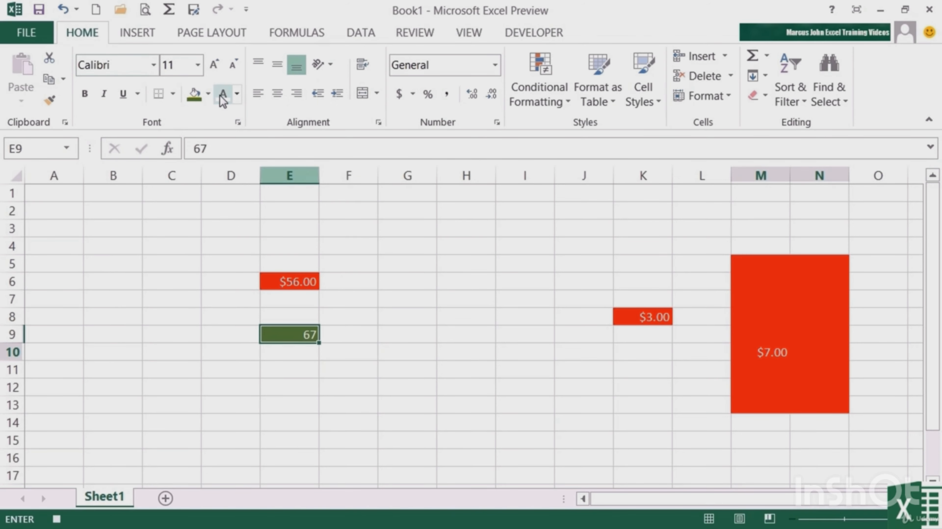
click(495, 65)
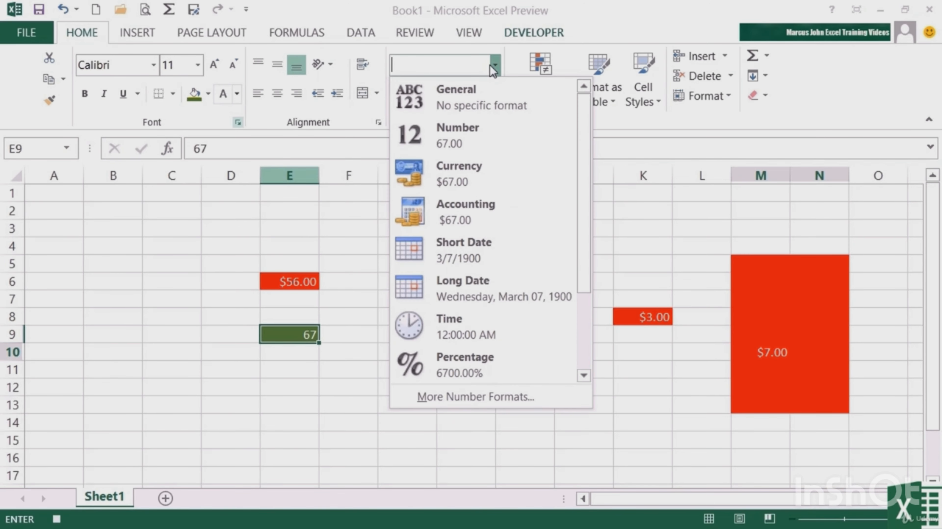
click(463, 171)
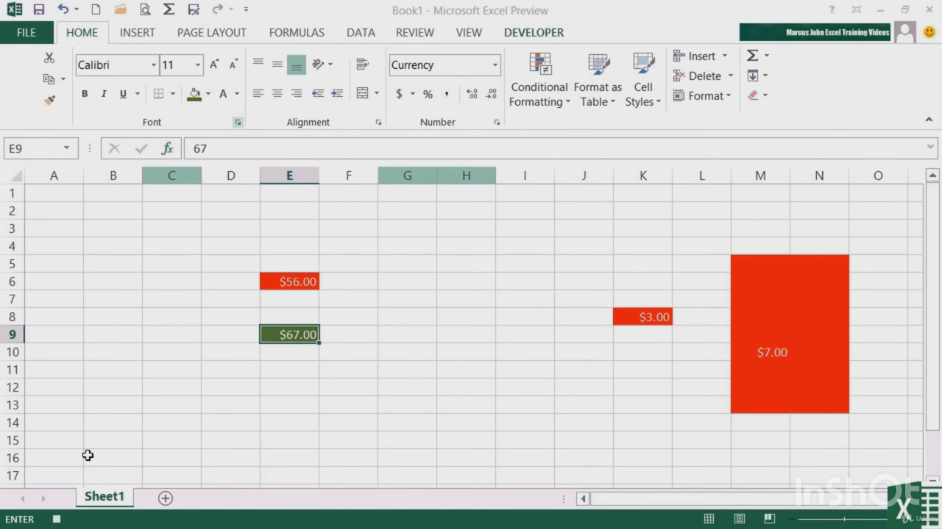
Run the cmdGreen macro on the empty cell I11 and on cell K8
click(524, 369)
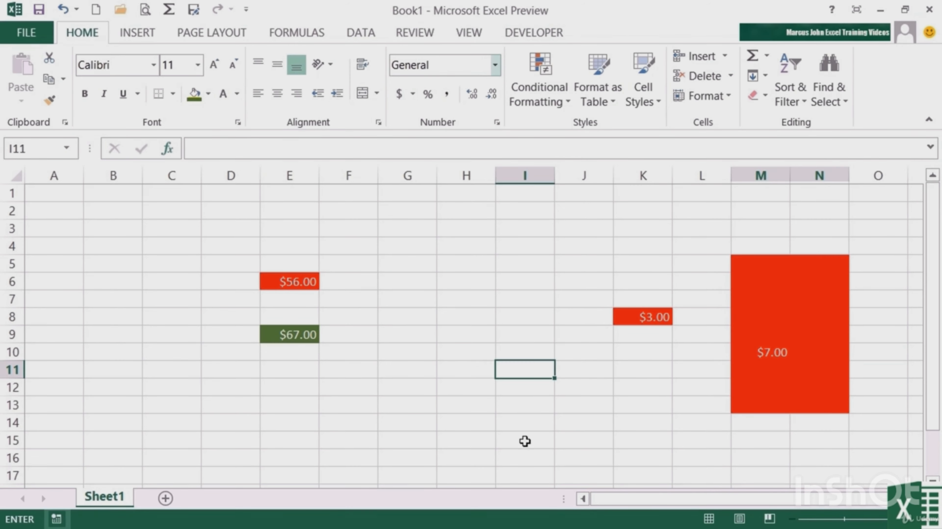
key(F4)
click(538, 420)
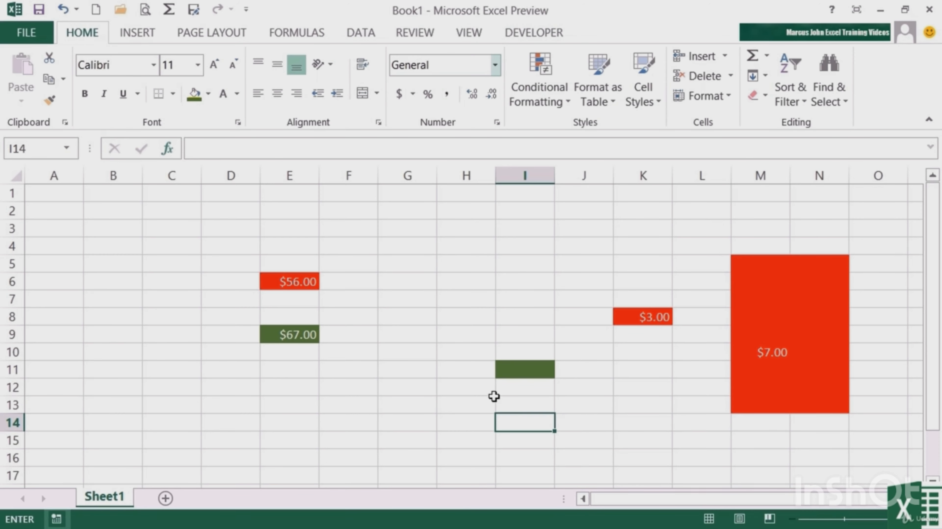
click(654, 318)
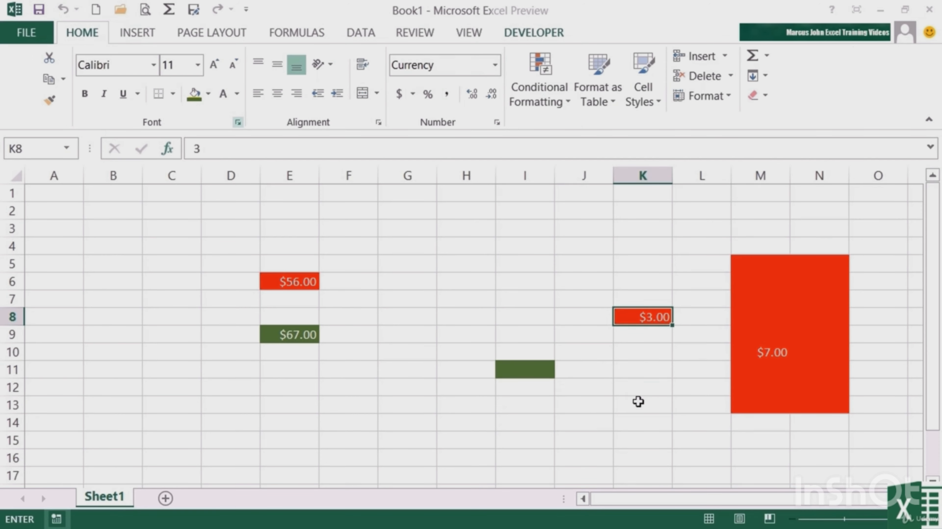
key(F4)
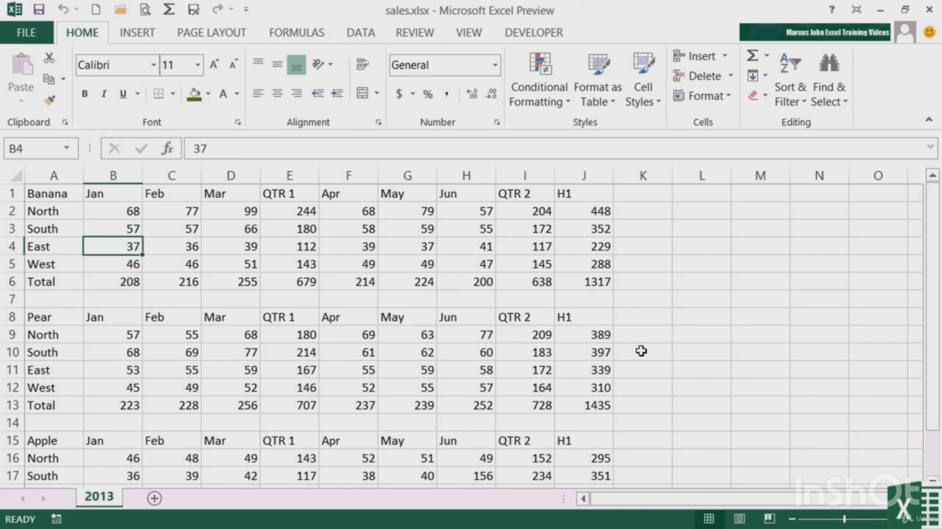
In sales.xlsx, run cmdRedHighlight on the Banana North row A2:J2 and cmdGreen on the South row A3:J3
drag(54, 211, 565, 211)
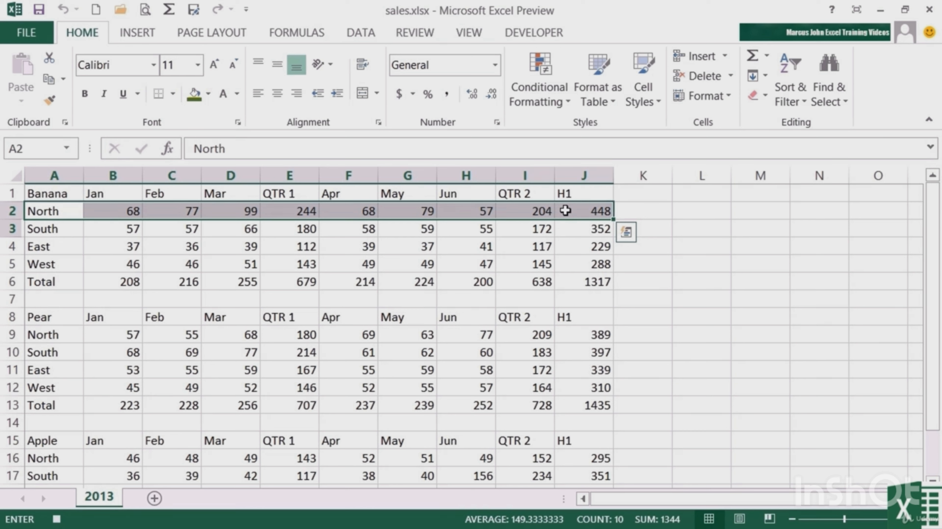
key(ctrl+shift+f)
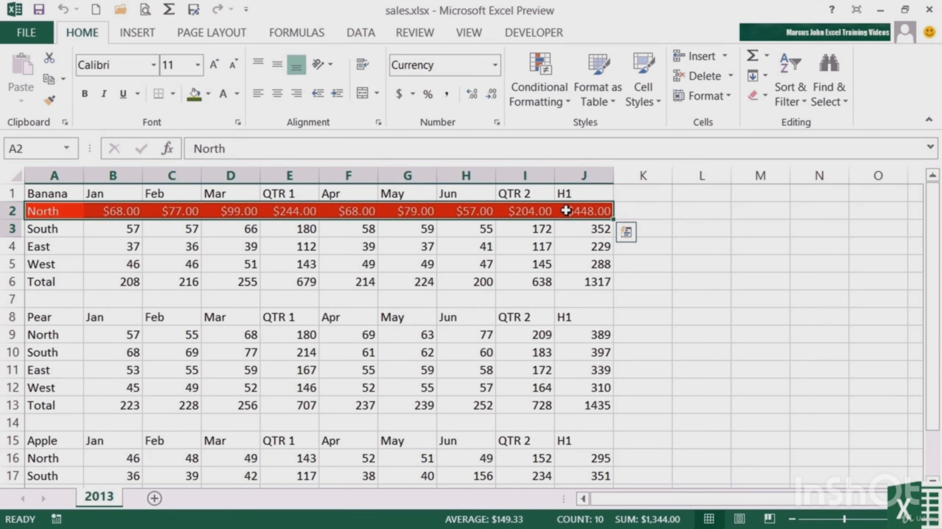
click(641, 211)
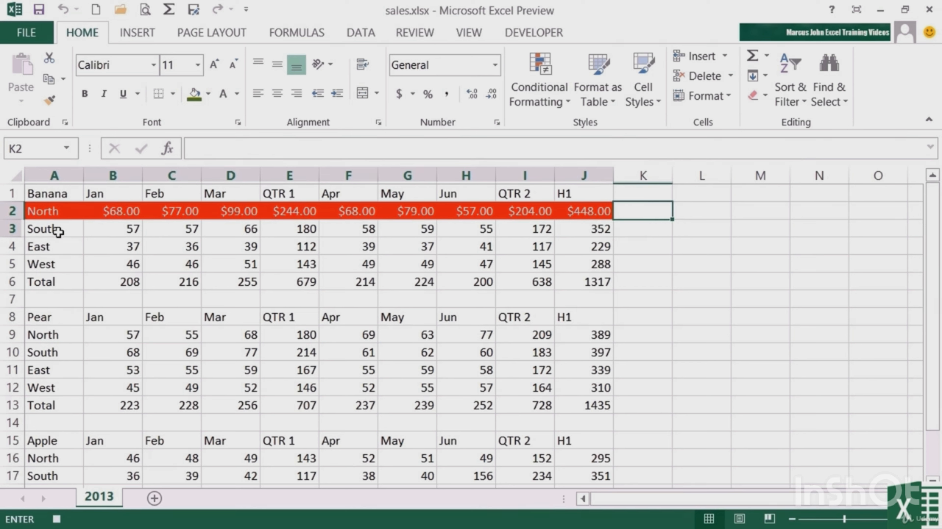
drag(59, 230, 572, 221)
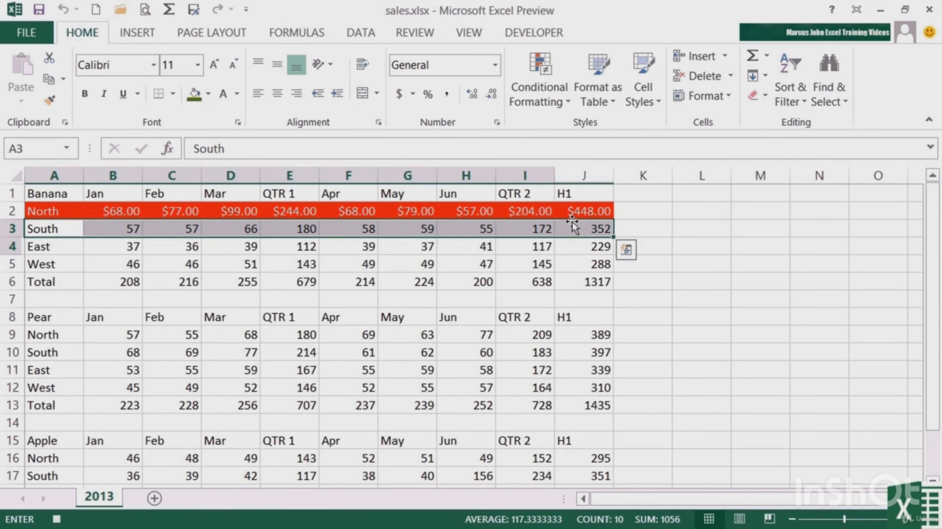
key(ctrl+g)
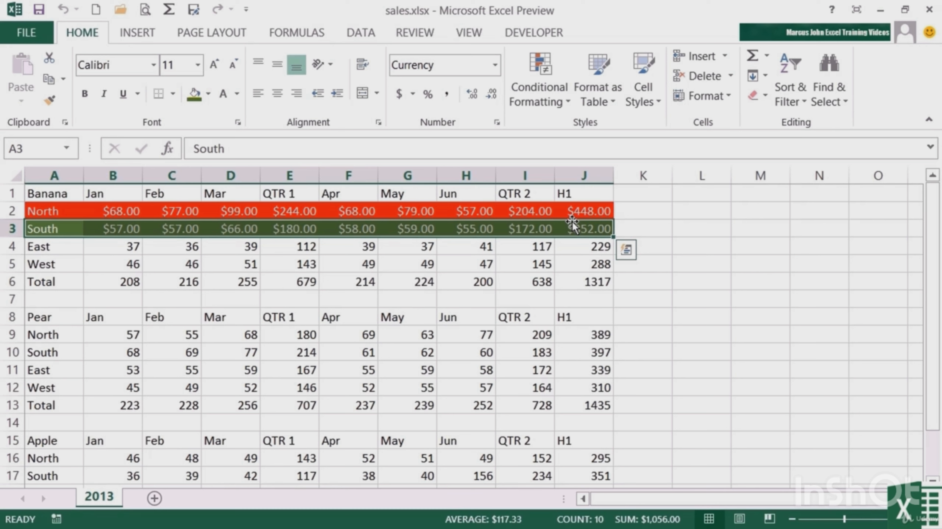
click(537, 228)
Run cmdRedHighlight on the Banana East row A4:J4 and cmdGreen on the West row A5:J5
drag(65, 245, 579, 246)
key(ctrl+r)
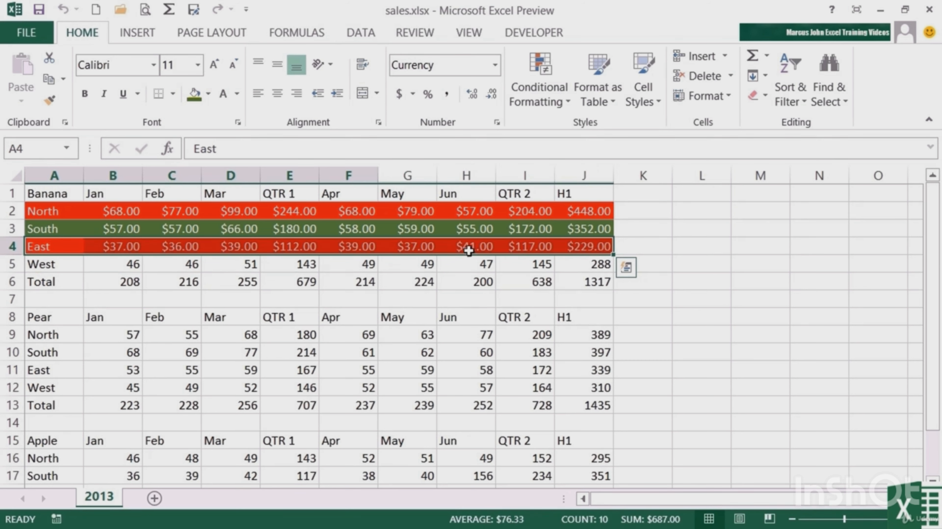
drag(52, 264, 582, 260)
key(ctrl+g)
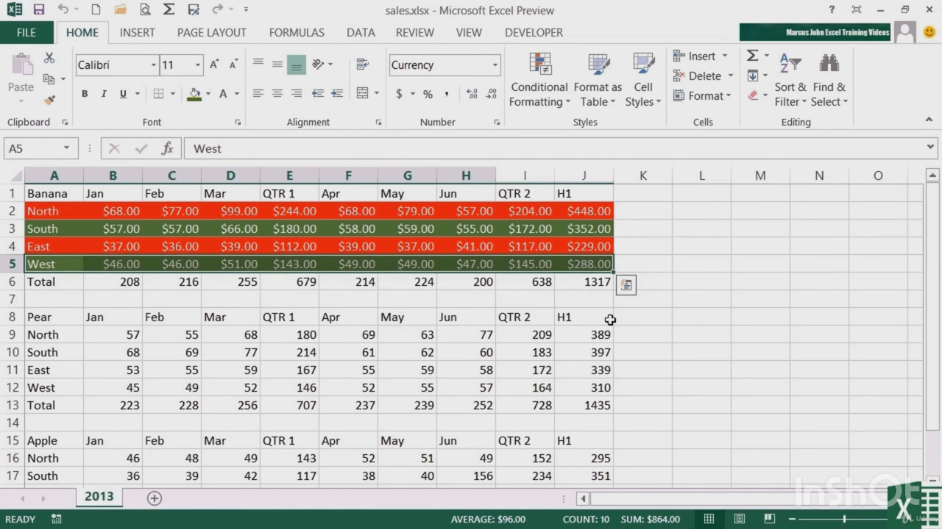
click(625, 331)
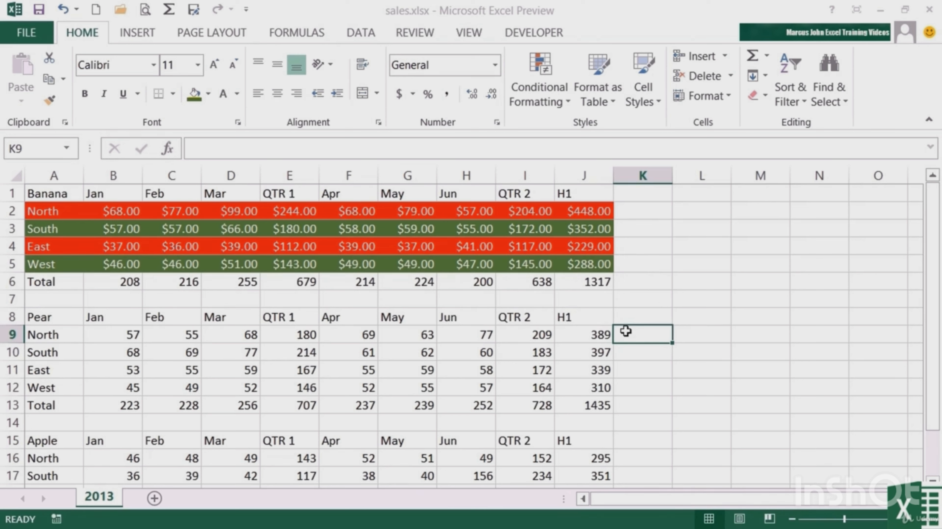
Select the Pear rows A9:J9, A11:J11 and A13:J13 together and run the cmdRedHighlight macro on them
drag(41, 334, 576, 332)
drag(56, 368, 578, 368)
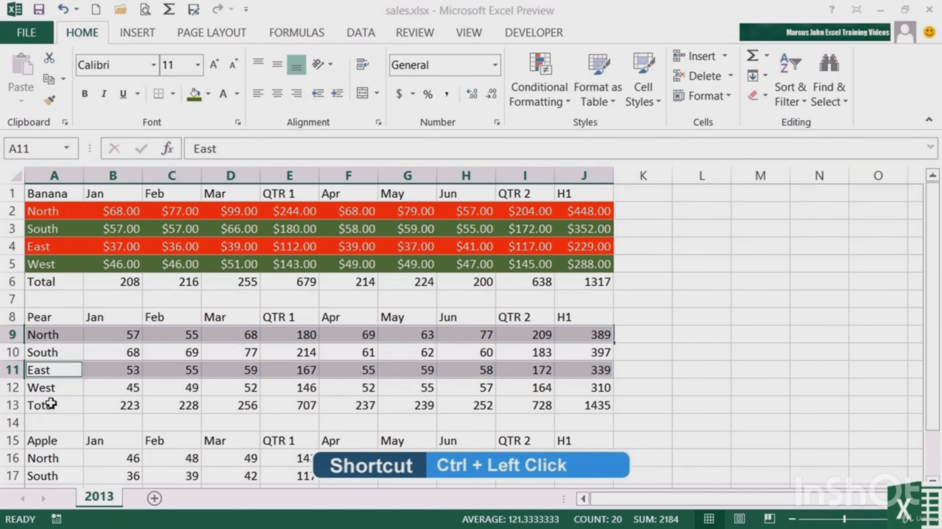
drag(51, 404, 590, 407)
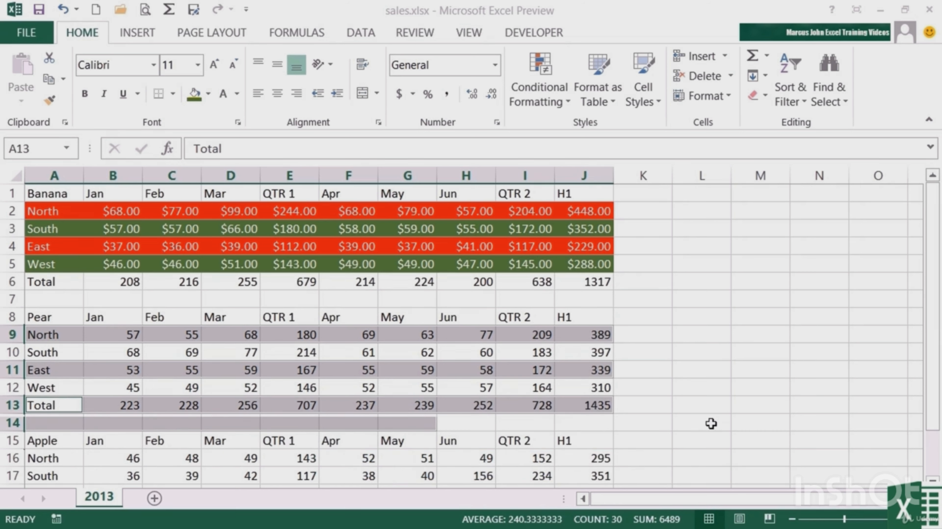
key(ctrl+shift+r)
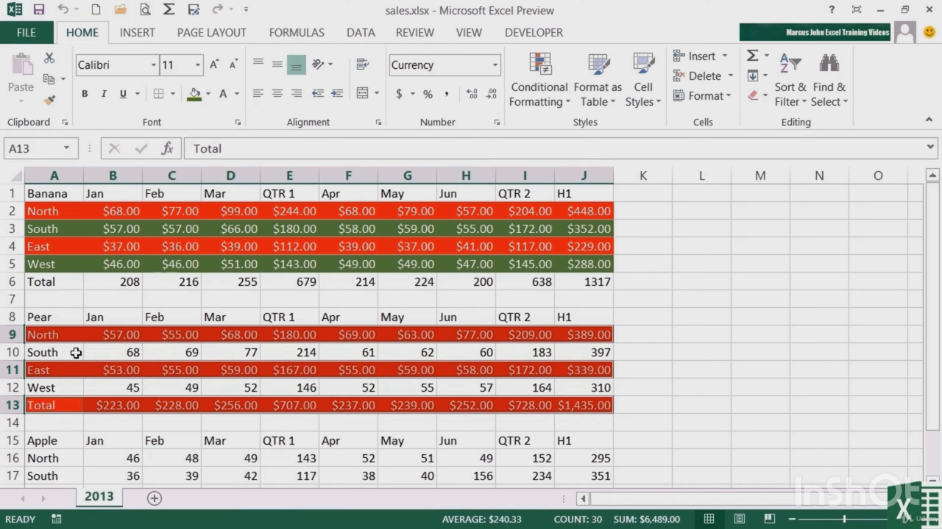
Select the Pear South and West rows A10:J10 and A12:J12 together and run the cmdGreen macro on them
drag(60, 349, 594, 353)
drag(63, 386, 630, 387)
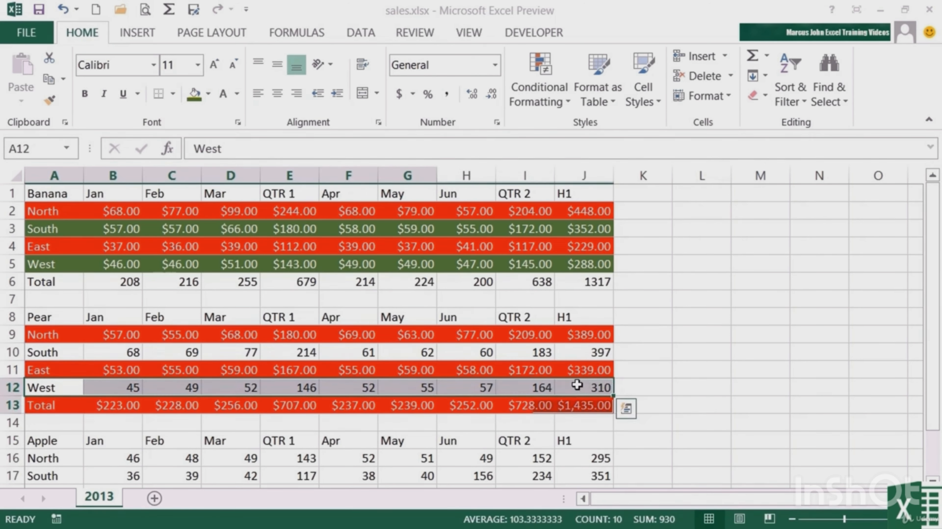
drag(56, 355, 580, 352)
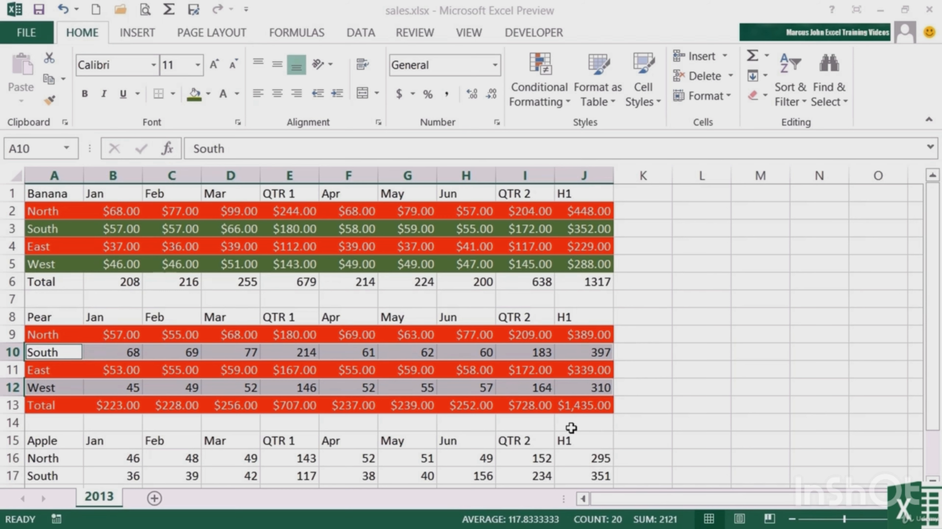
key(F4)
click(654, 424)
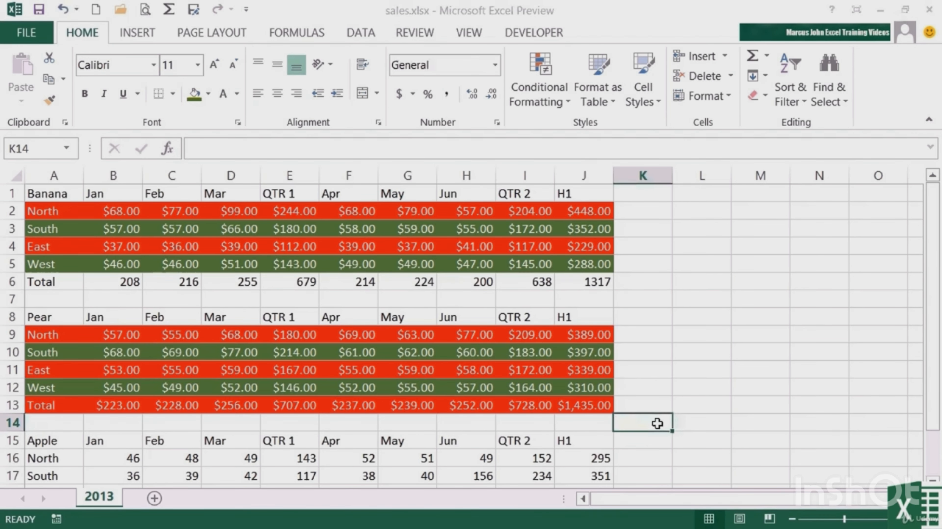